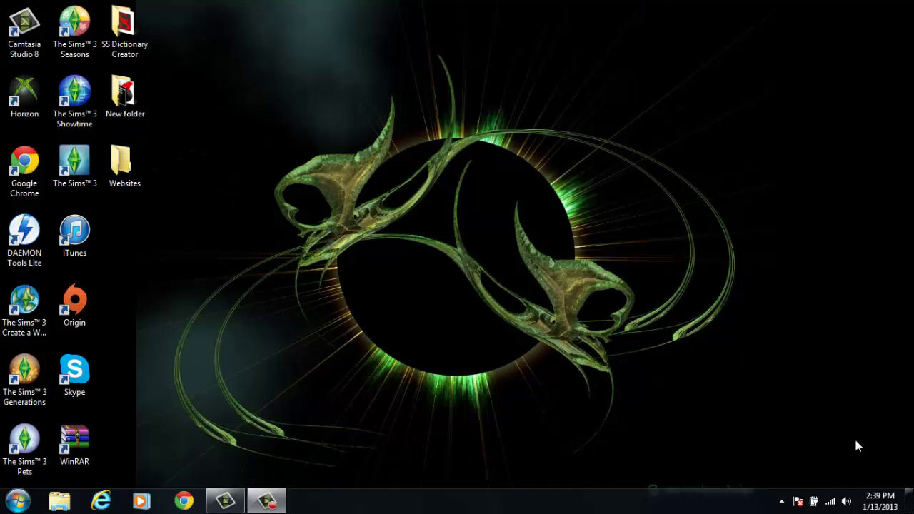
- Launch Dictionary File Maker v1.0 from the SS Dictionary Creator desktop folder, close the folder and move the program window aside
{"action": "double_click", "coordinate": [114, 20]}
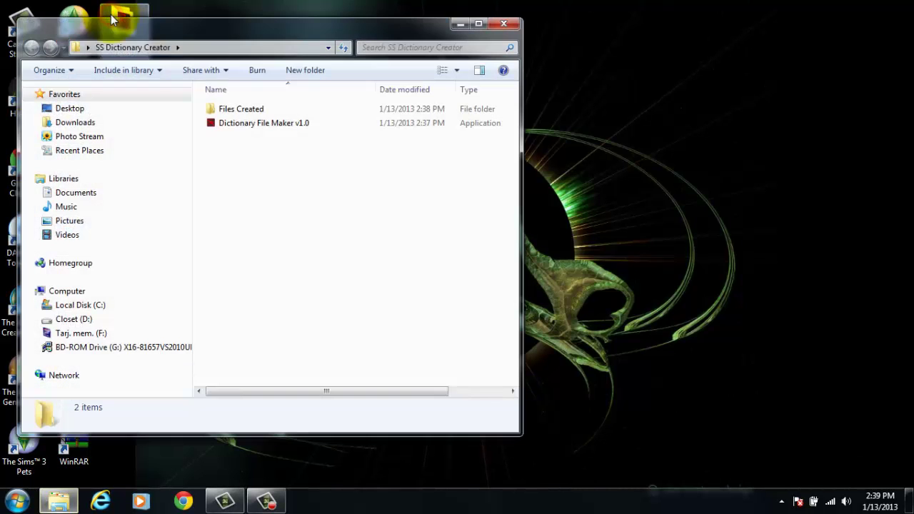
{"action": "double_click", "coordinate": [231, 123]}
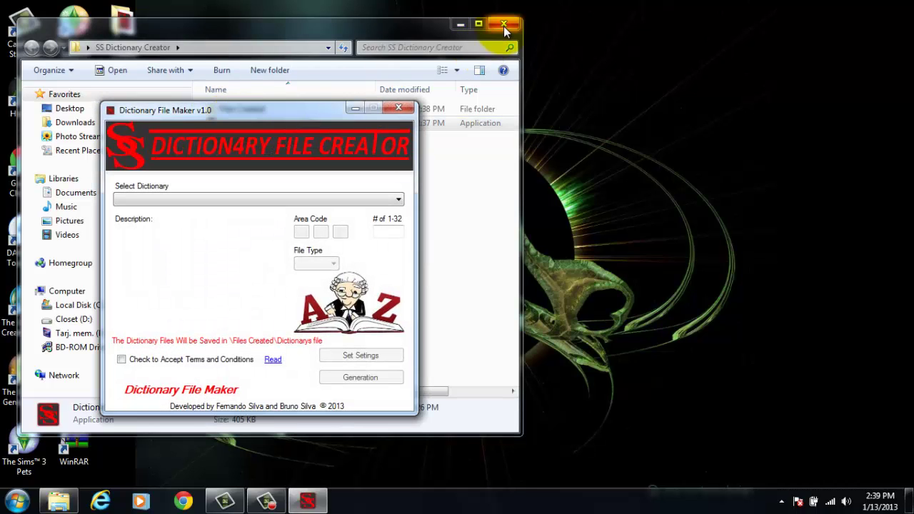
{"action": "left_click", "coordinate": [503, 23]}
{"action": "left_click_drag", "start_coordinate": [267, 112], "coordinate": [732, 54]}
- Configure a "# 0-9 + Letters A-Z" dictionary with a length of 15 and TXT as the file type
{"action": "left_click", "coordinate": [707, 142]}
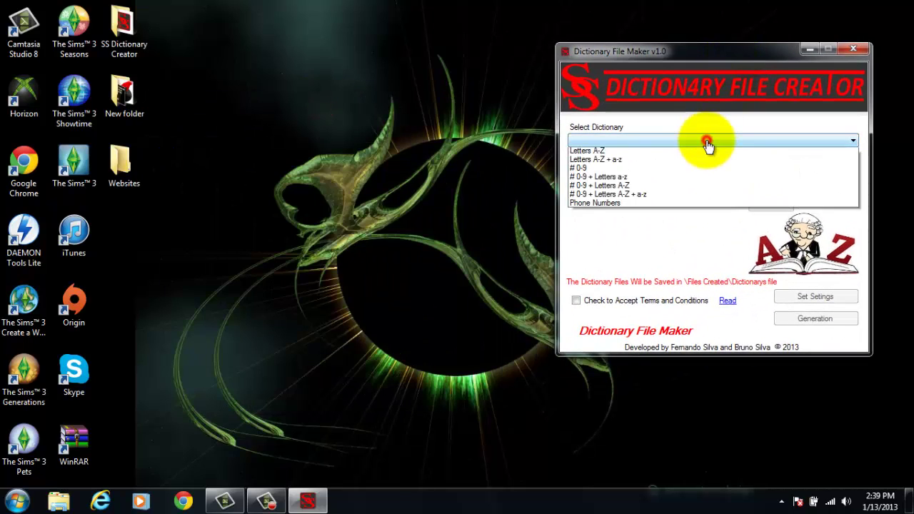
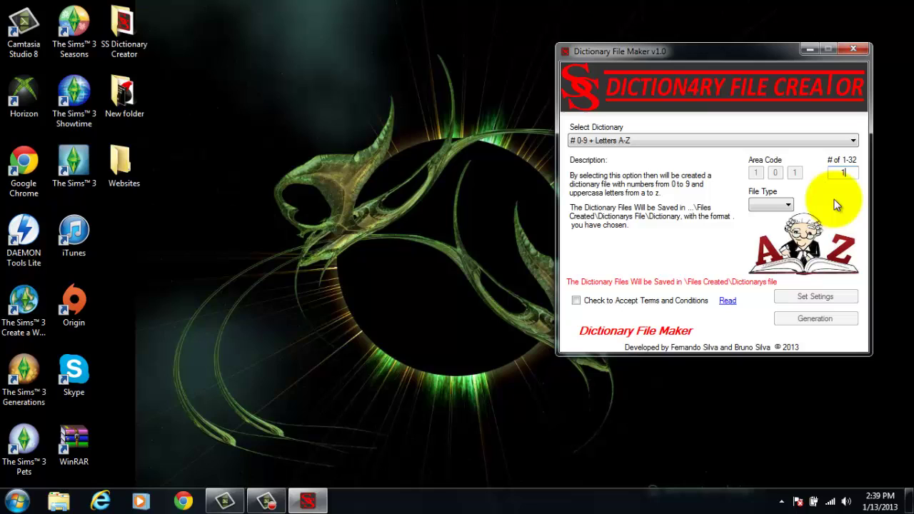
{"action": "left_click", "coordinate": [765, 206]}
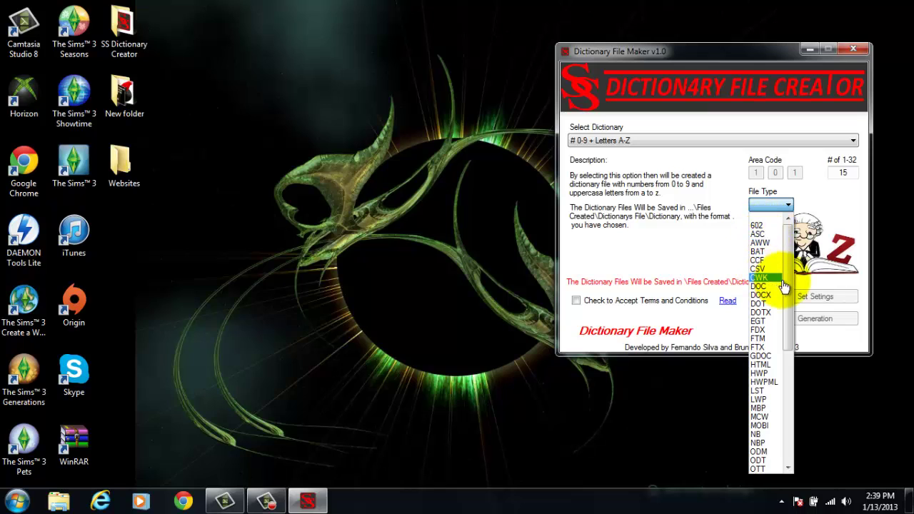
{"action": "left_click_drag", "start_coordinate": [785, 288], "coordinate": [786, 350]}
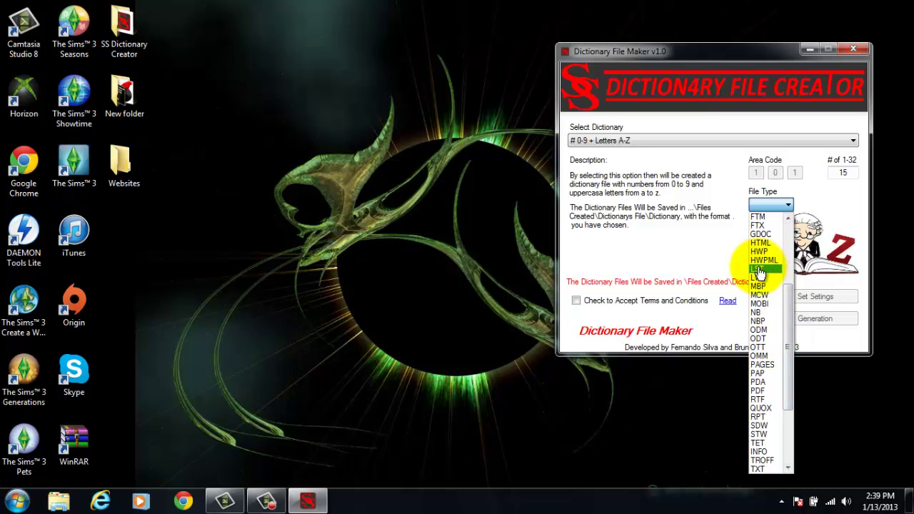
{"action": "left_click_drag", "start_coordinate": [787, 316], "coordinate": [775, 366]}
{"action": "left_click", "coordinate": [773, 365]}
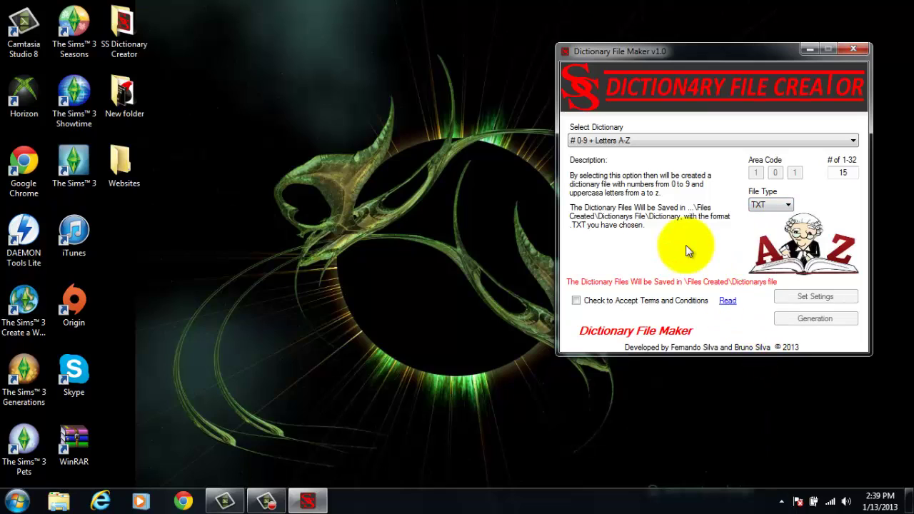
- Accept the terms and conditions, apply the settings and start generating the dictionary, moving the console window out of the way
{"action": "left_click", "coordinate": [576, 301]}
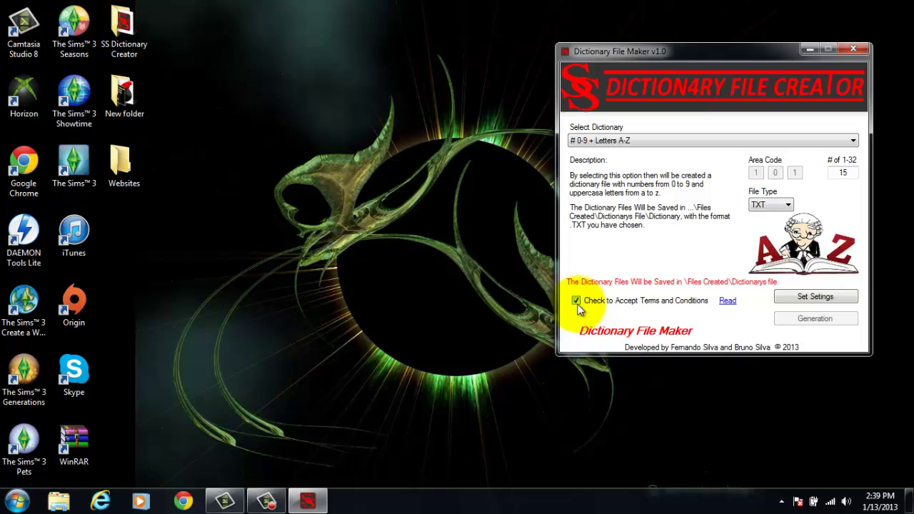
{"action": "left_click", "coordinate": [783, 305]}
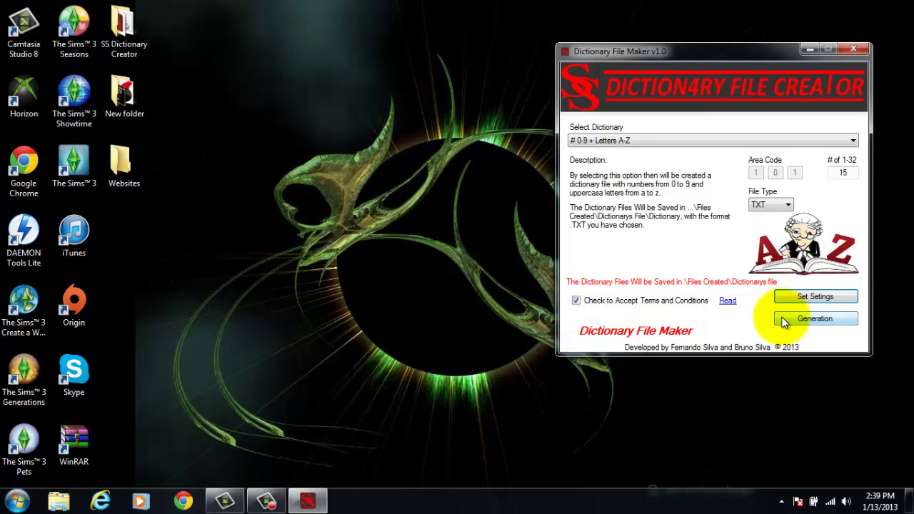
{"action": "left_click", "coordinate": [783, 321]}
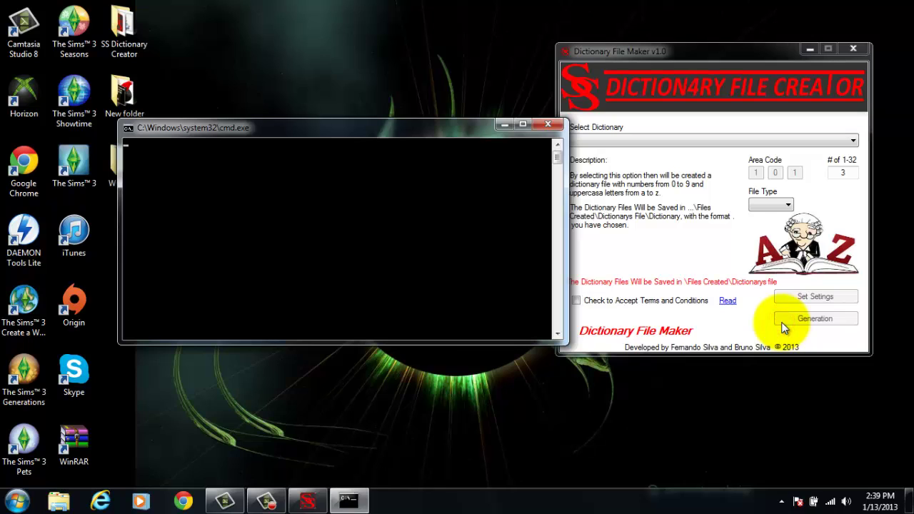
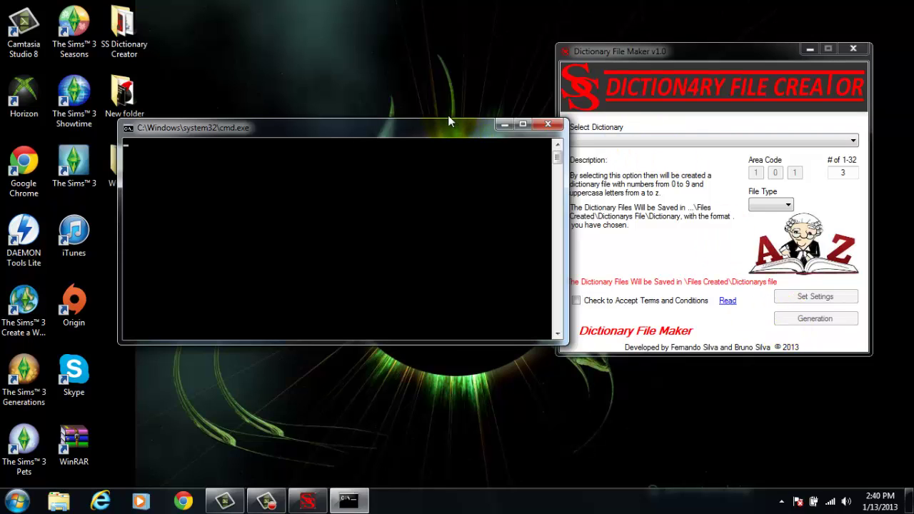
{"action": "left_click_drag", "start_coordinate": [440, 125], "coordinate": [797, 277]}
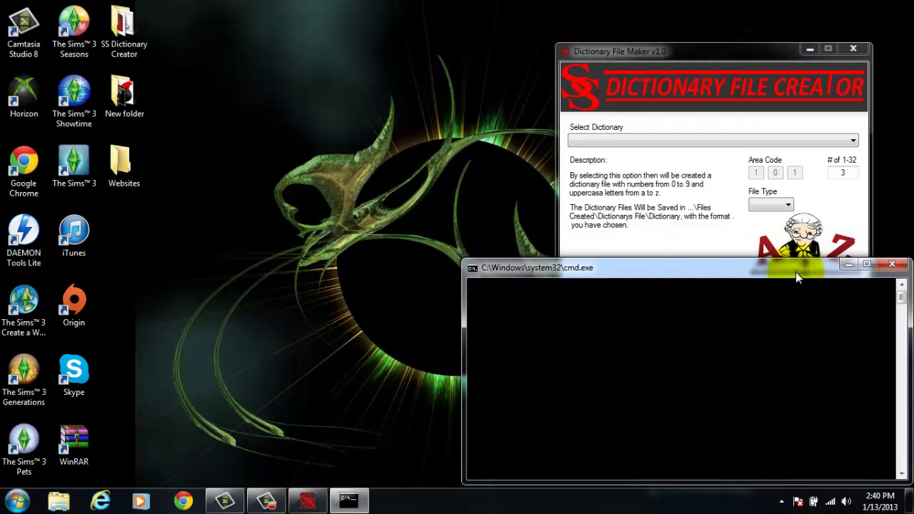
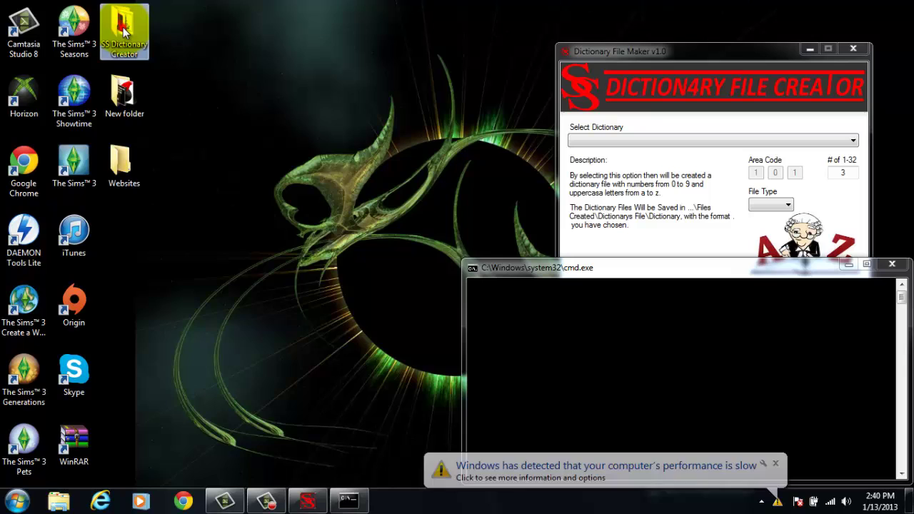
- Open the Dictionarys file folder under SS Dictionary Creator's Files Created and refresh it to check the generated file's size
{"action": "double_click", "coordinate": [123, 27]}
{"action": "double_click", "coordinate": [259, 115]}
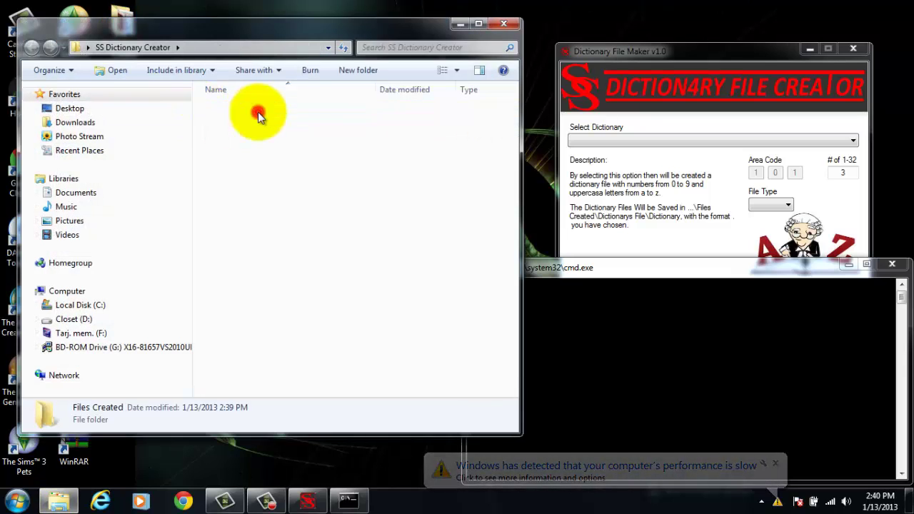
{"action": "double_click", "coordinate": [257, 112]}
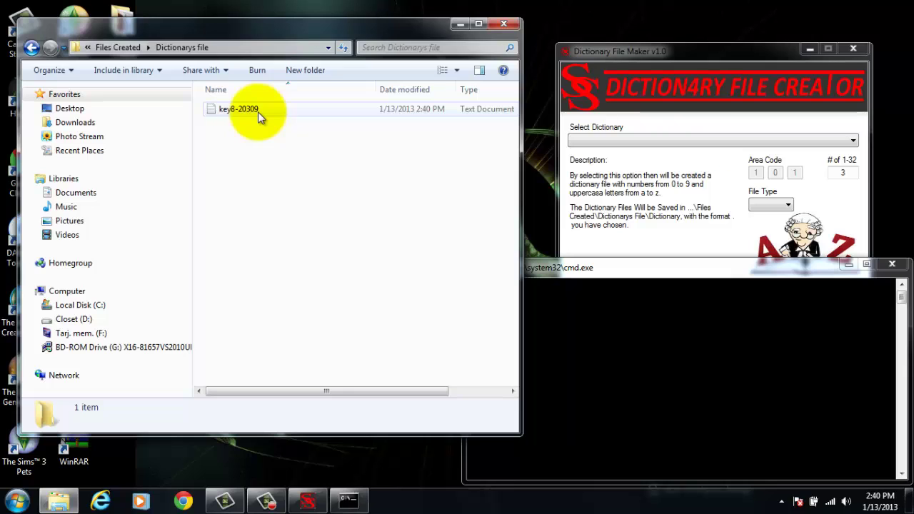
{"action": "left_click_drag", "start_coordinate": [521, 162], "coordinate": [605, 173]}
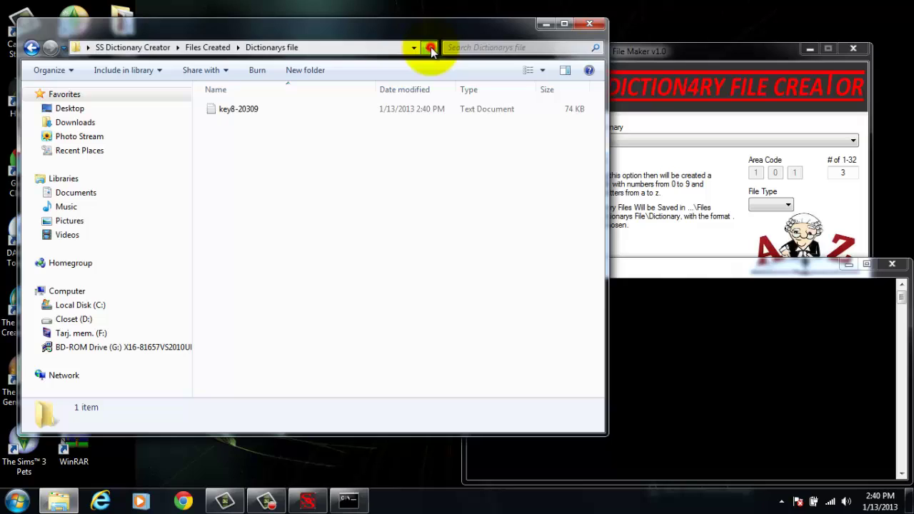
{"action": "left_click", "coordinate": [431, 47]}
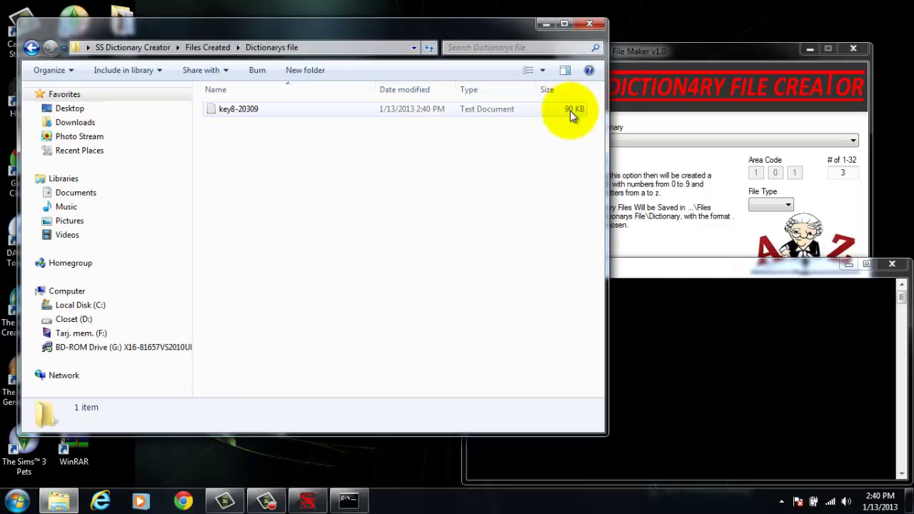
{"action": "left_click", "coordinate": [430, 48]}
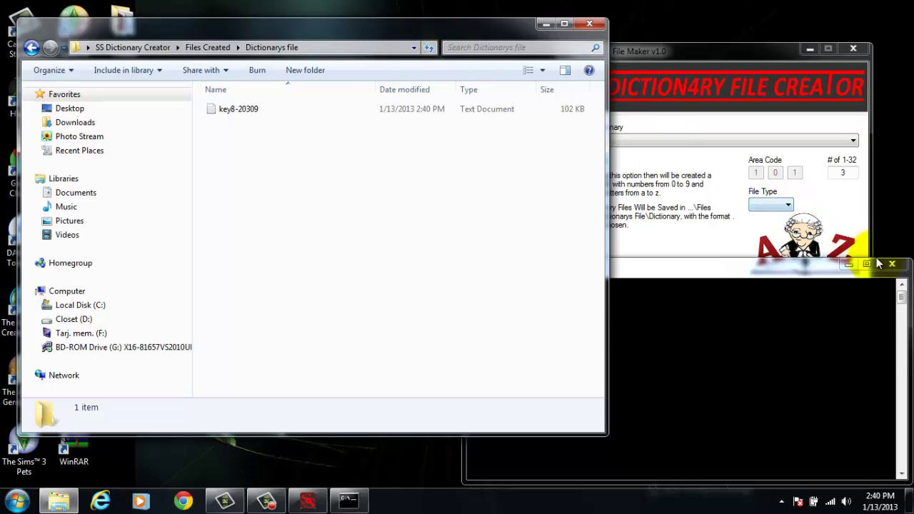
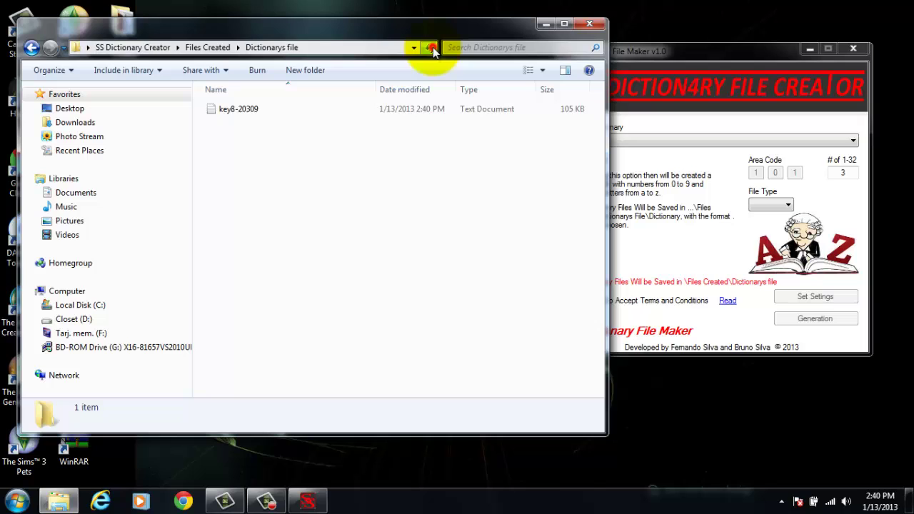
- Open the key8-20309 text file to review its generated entries, and close both the file and its folder
{"action": "double_click", "coordinate": [258, 114]}
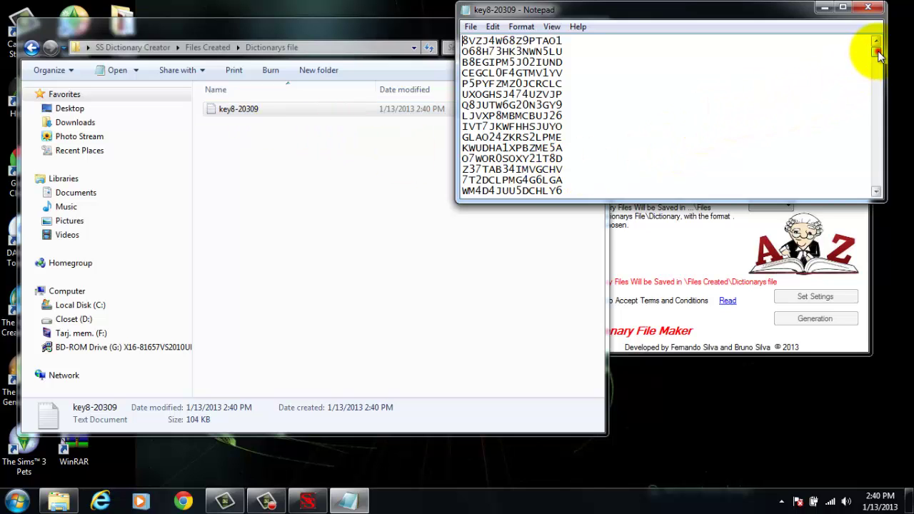
{"action": "left_click_drag", "start_coordinate": [875, 49], "coordinate": [878, 121]}
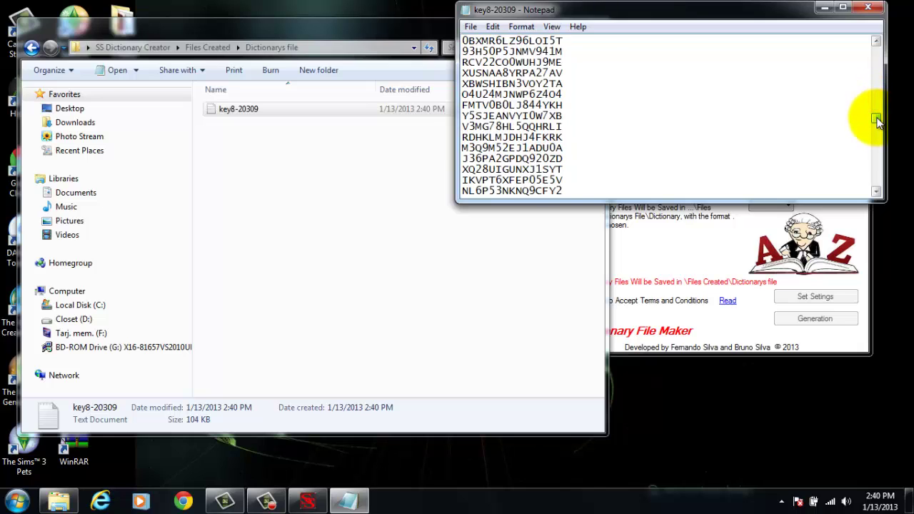
{"action": "left_click", "coordinate": [870, 14]}
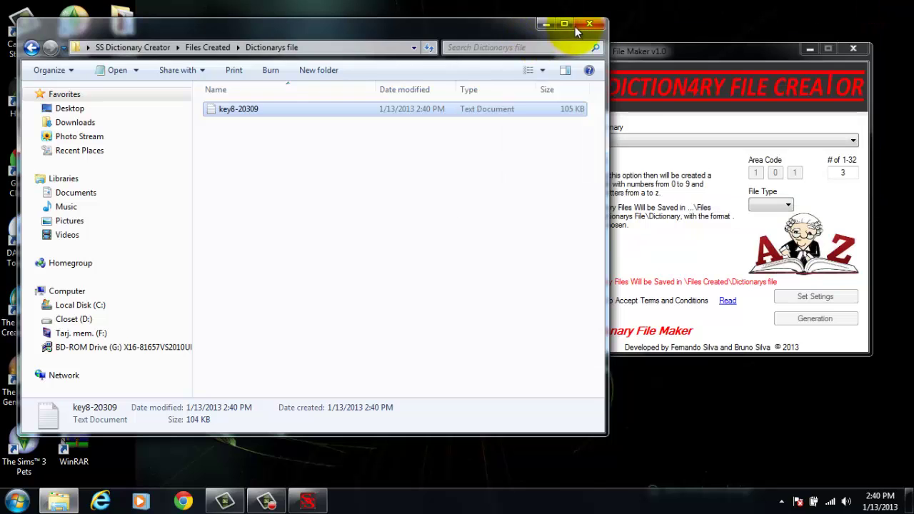
{"action": "left_click", "coordinate": [578, 25]}
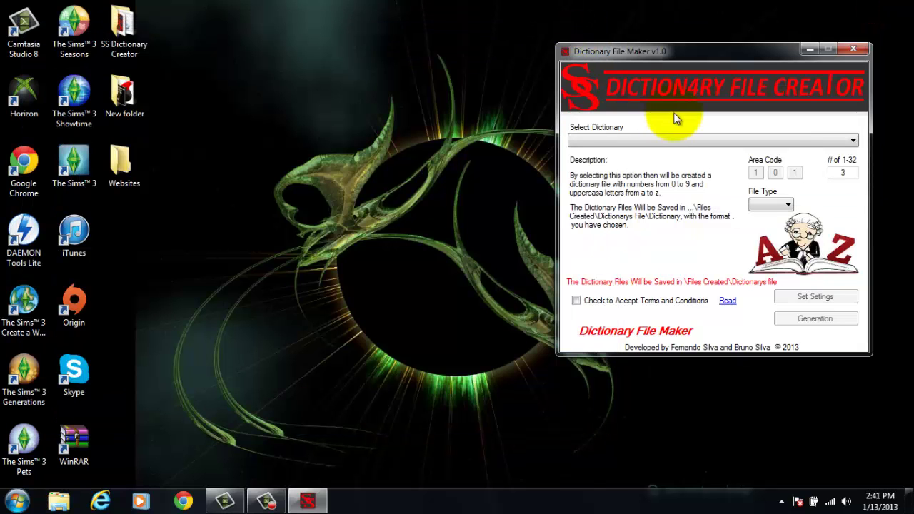
- Configure a Phone Numbers dictionary with area code 201 and BAT as the file type
{"action": "left_click", "coordinate": [679, 140]}
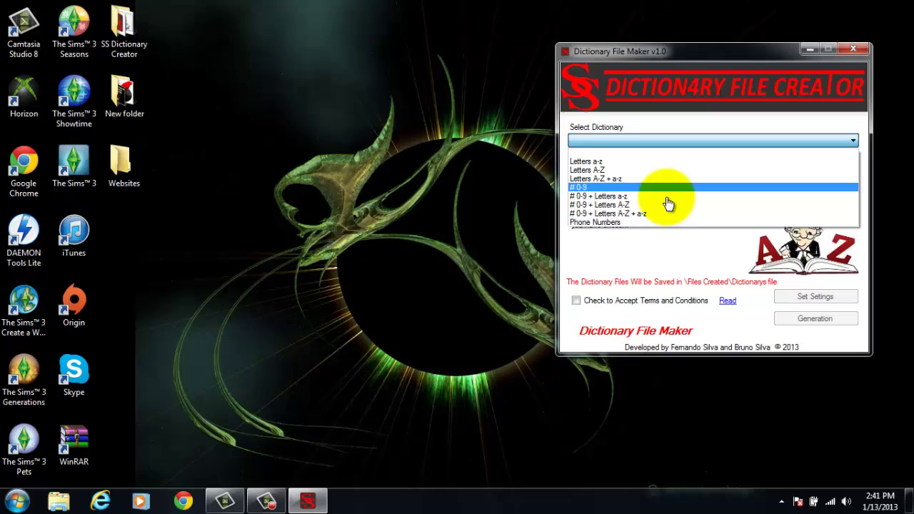
{"action": "left_click", "coordinate": [662, 221]}
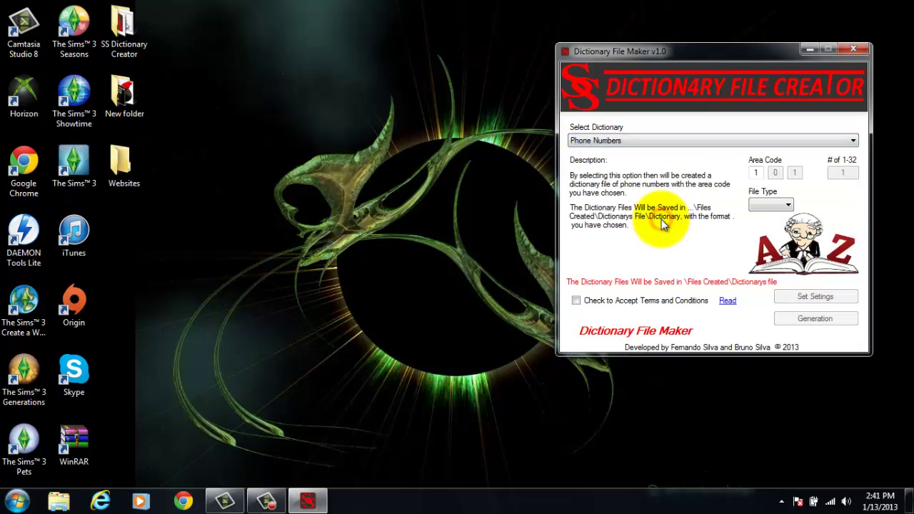
{"action": "double_click", "coordinate": [758, 173]}
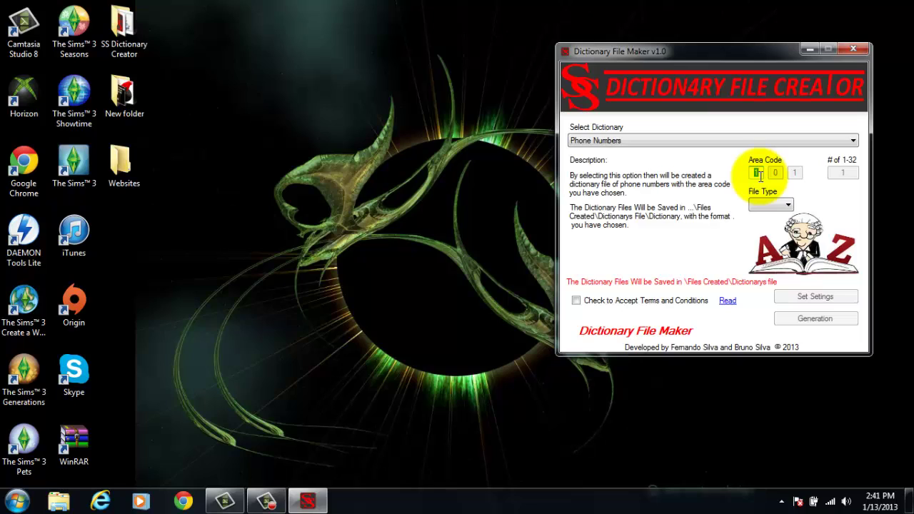
{"action": "type", "text": "2"}
{"action": "double_click", "coordinate": [775, 173]}
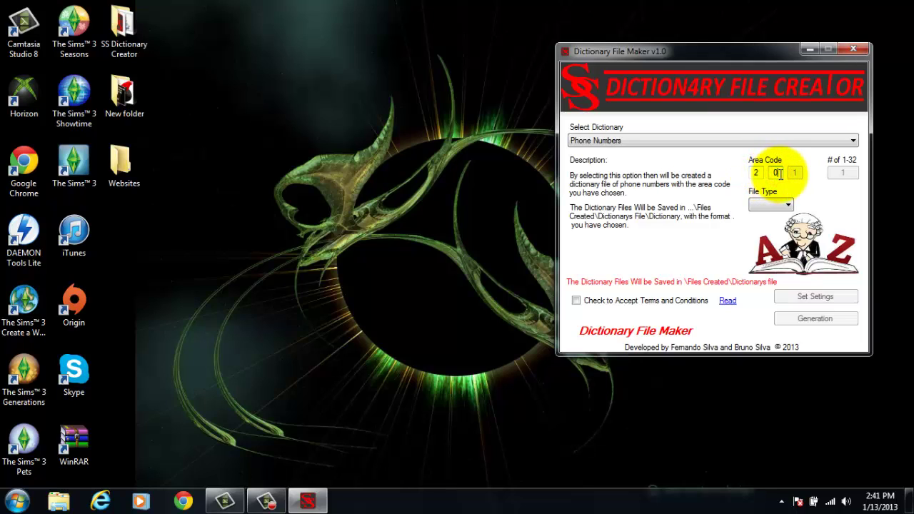
{"action": "left_click", "coordinate": [779, 174]}
{"action": "type", "text": "0"}
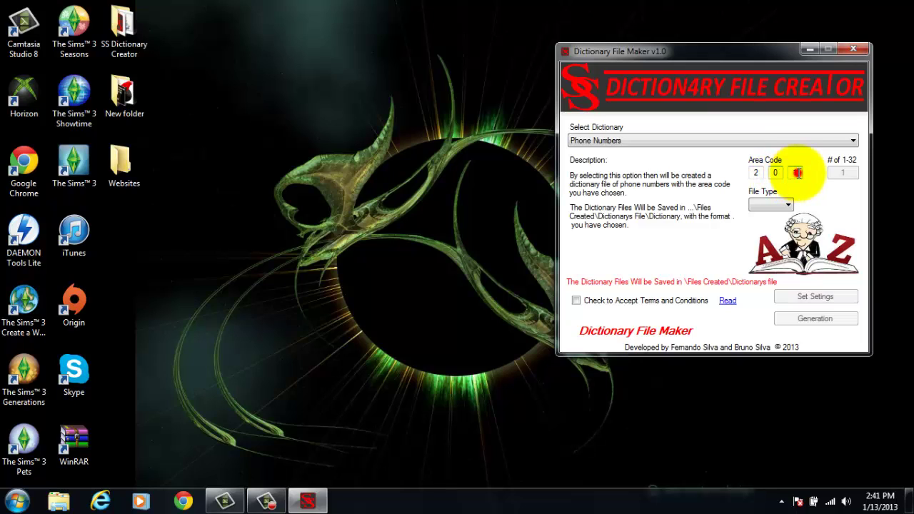
{"action": "left_click", "coordinate": [798, 172]}
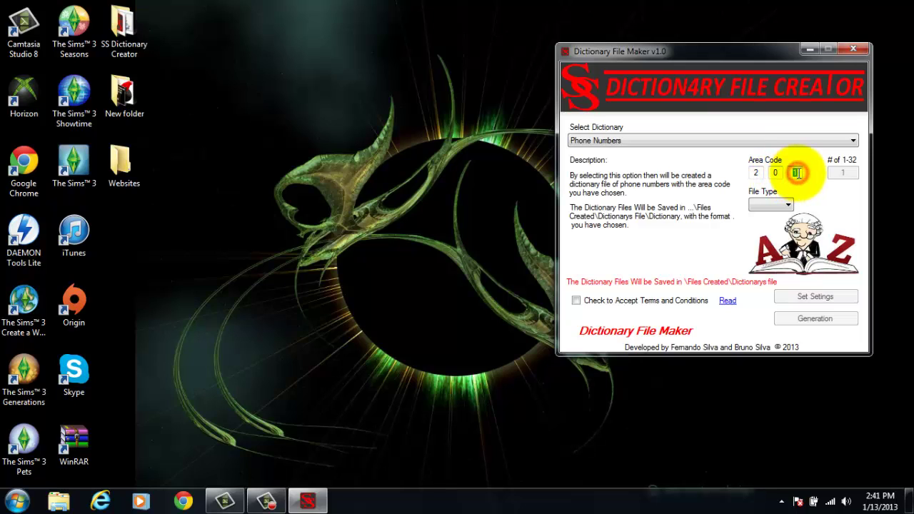
{"action": "left_click", "coordinate": [770, 207]}
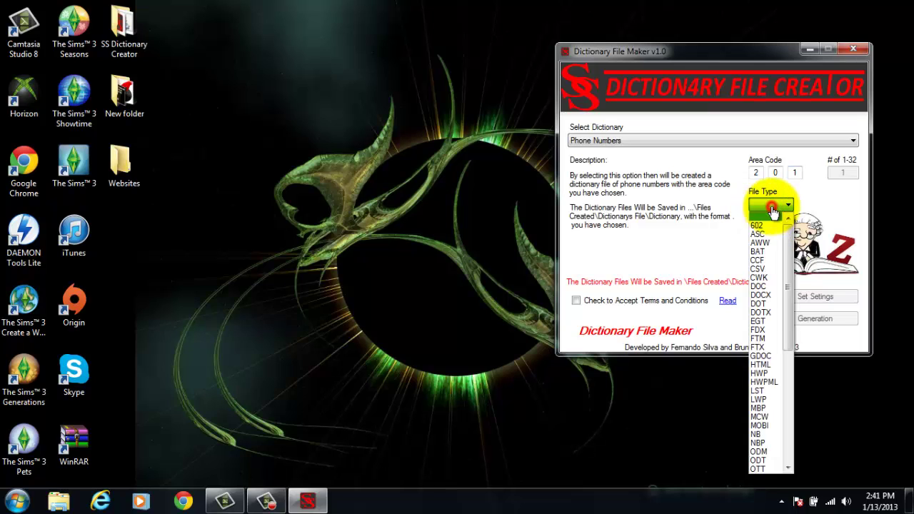
{"action": "mouse_move", "coordinate": [785, 285]}
{"action": "left_mouse_down"}
{"action": "mouse_move", "coordinate": [792, 303]}
{"action": "mouse_move", "coordinate": [791, 282]}
{"action": "left_mouse_up"}
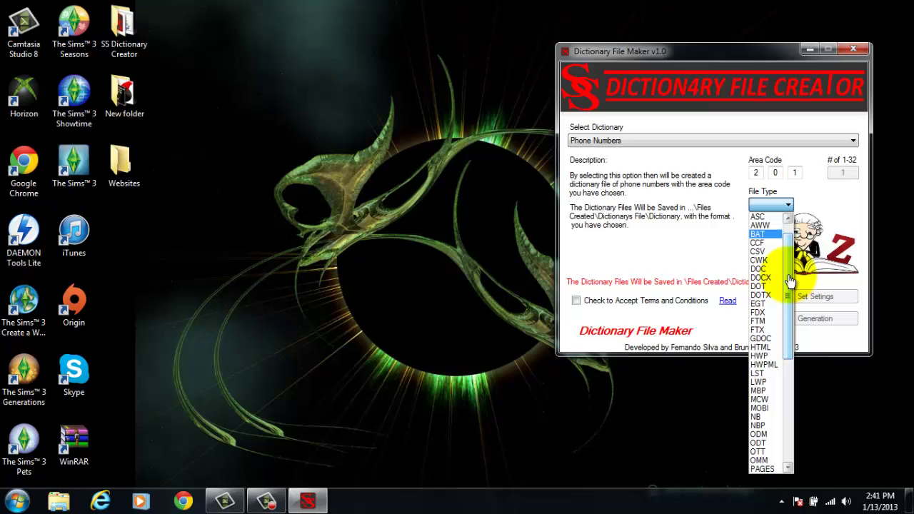
{"action": "left_click", "coordinate": [758, 235]}
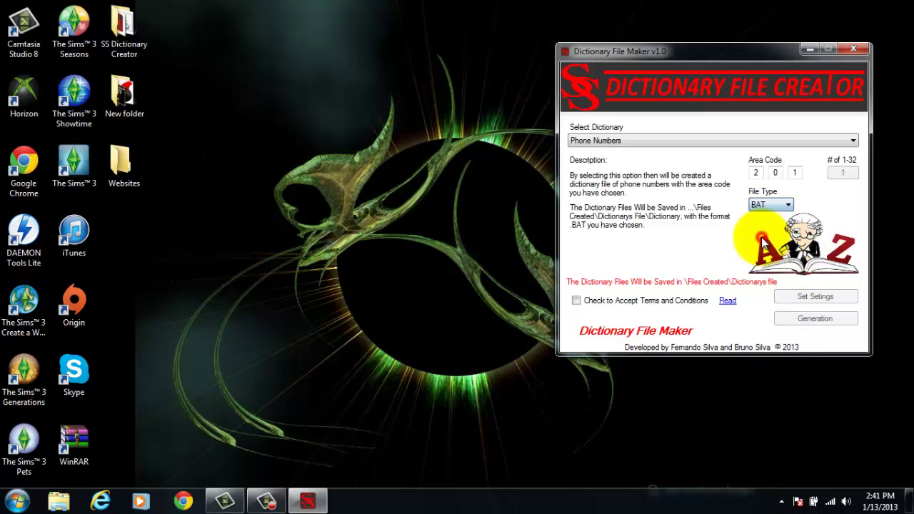
- Accept the terms and conditions, apply the settings and start generating the phone number dictionary
{"action": "left_click", "coordinate": [575, 302]}
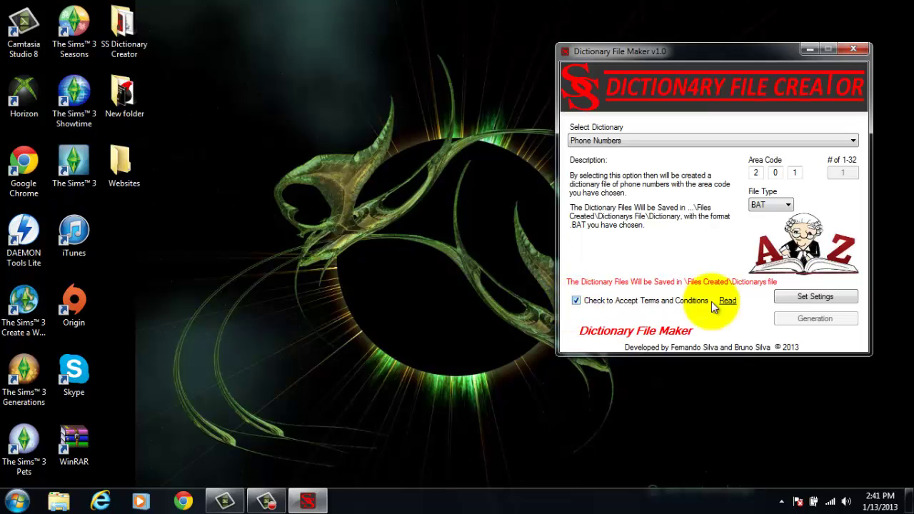
{"action": "left_click", "coordinate": [799, 291]}
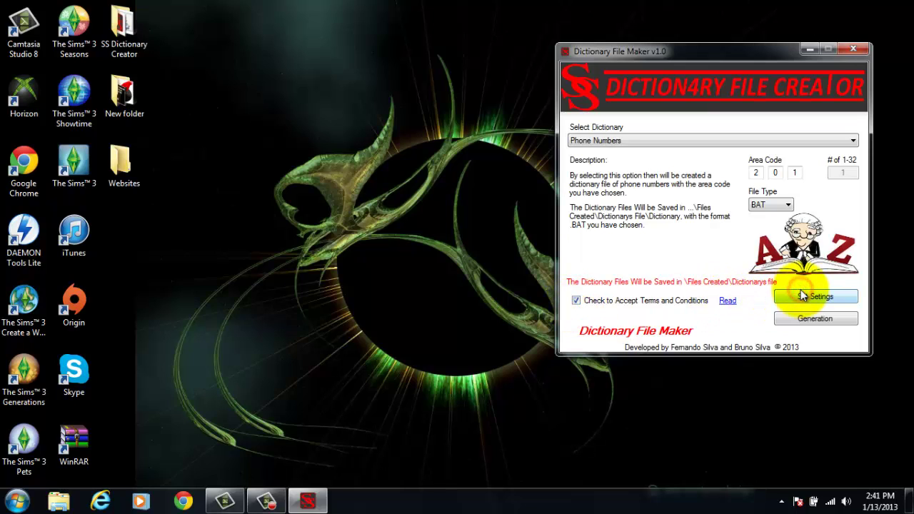
{"action": "left_click", "coordinate": [798, 324]}
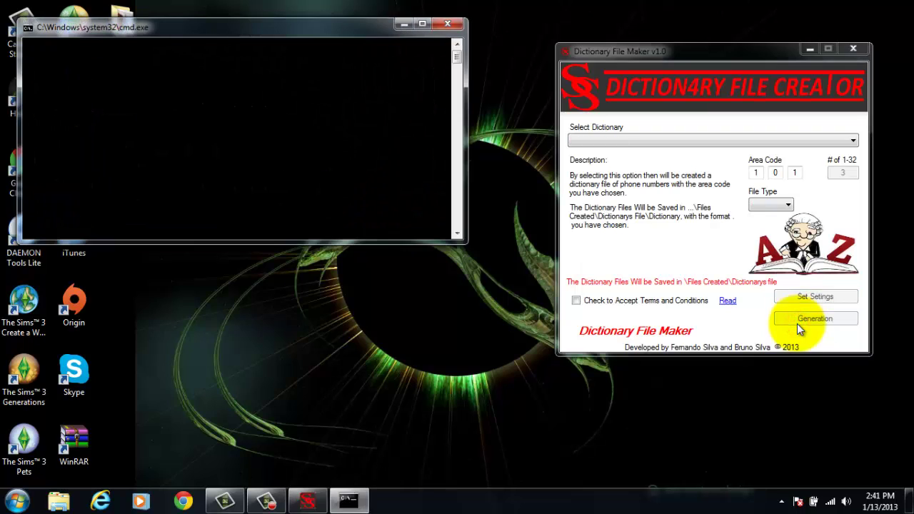
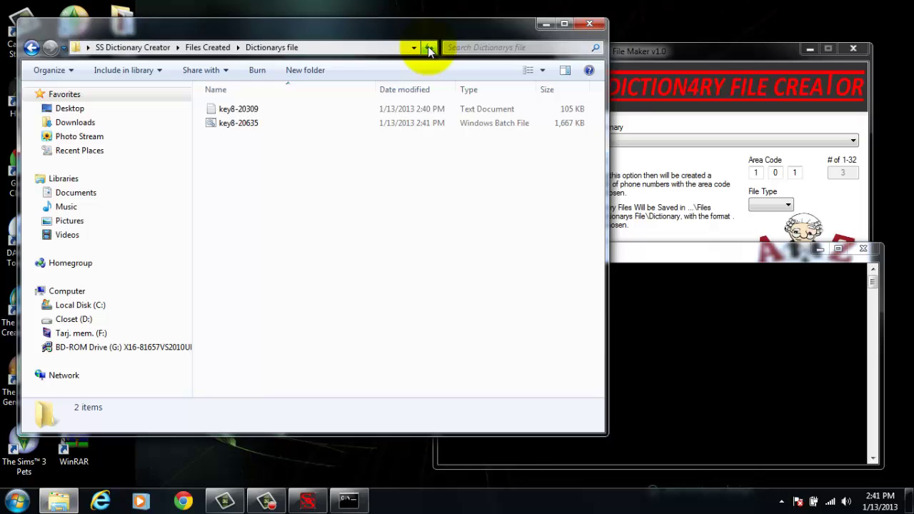
- Open the key8-20635 batch file for editing in Notepad to review its contents, and close the command window running the generation
{"action": "left_click", "coordinate": [400, 123]}
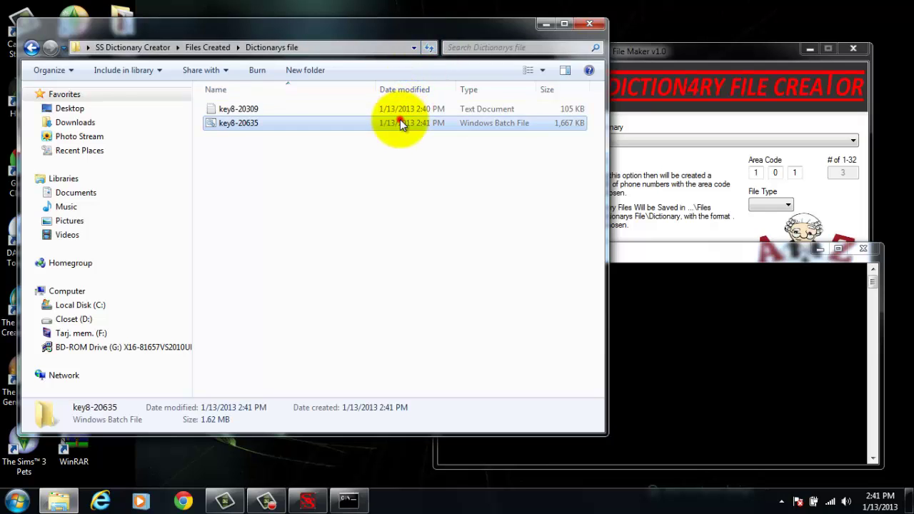
{"action": "right_click", "coordinate": [399, 121]}
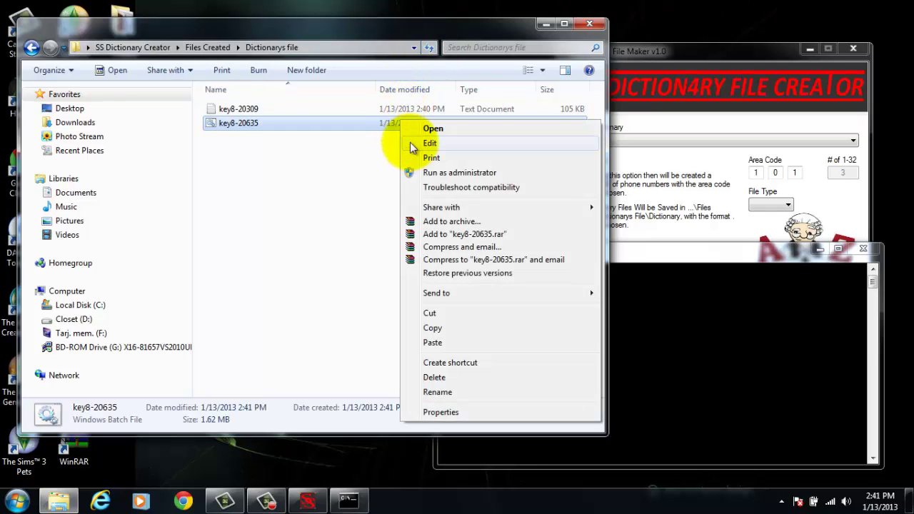
{"action": "left_click", "coordinate": [410, 142]}
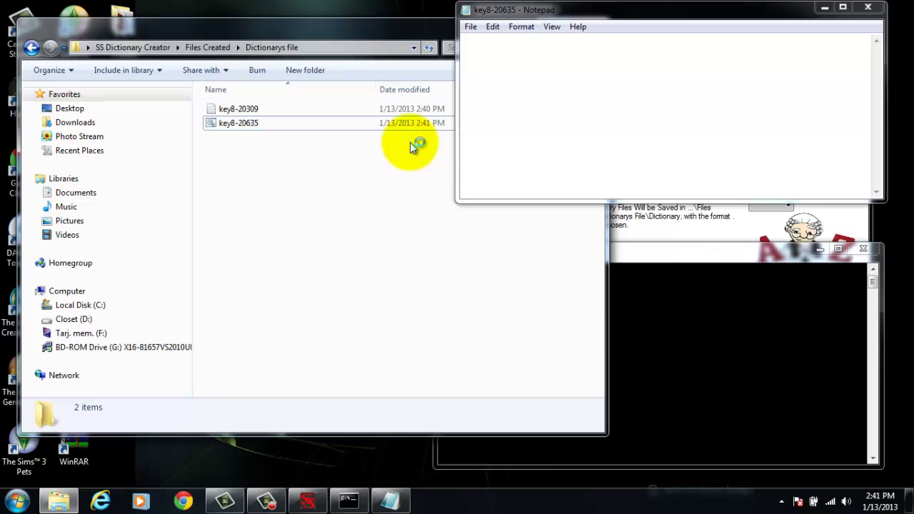
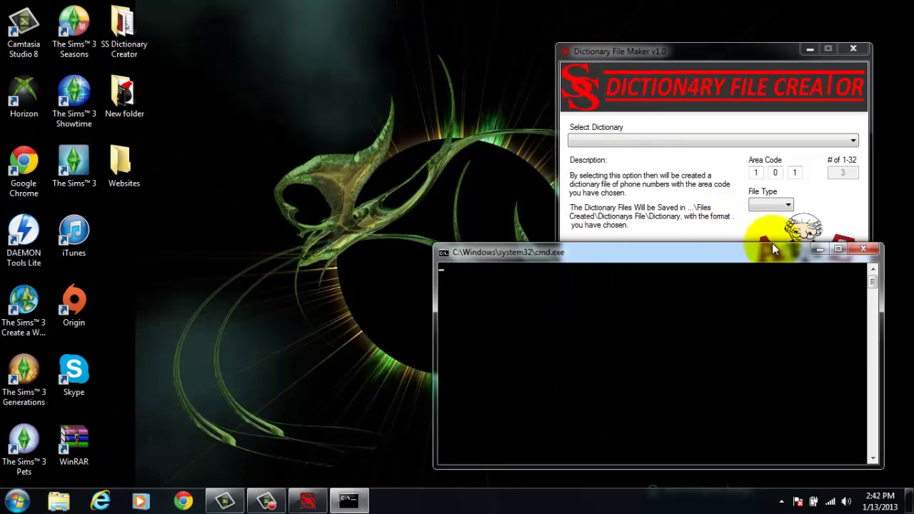
{"action": "left_click", "coordinate": [863, 247]}
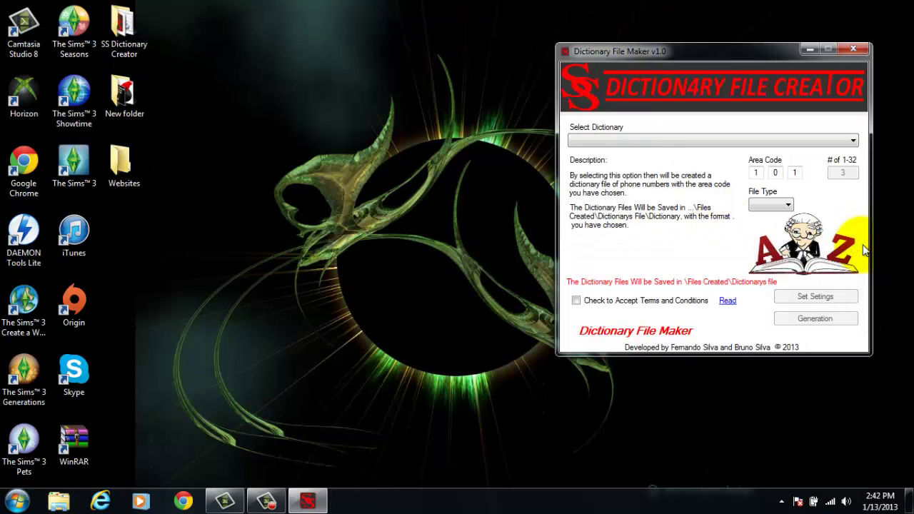